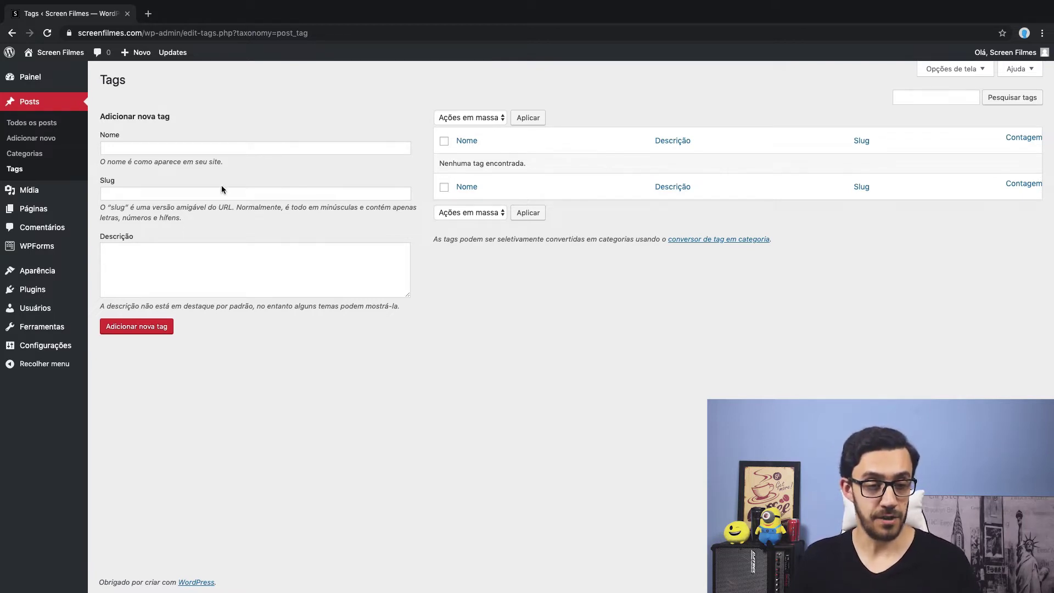
left_click(156, 145)
left_click(172, 253)
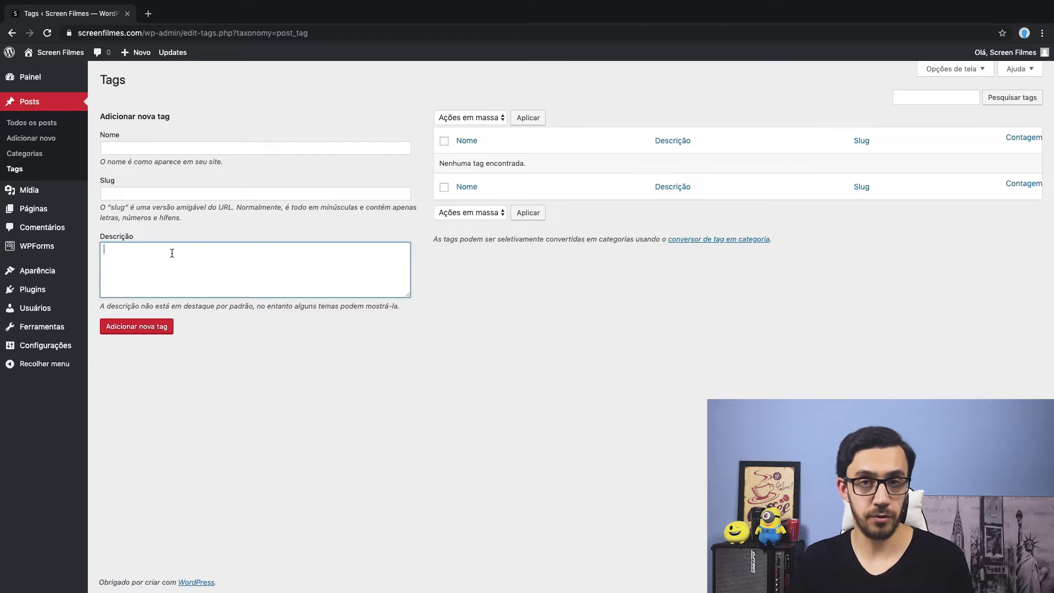
left_click(130, 192)
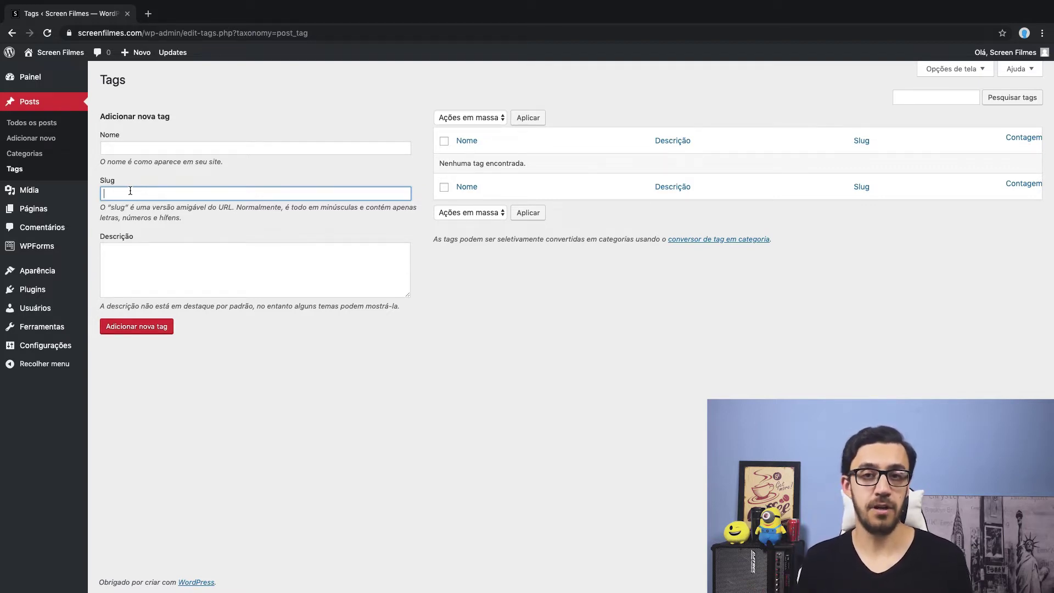
left_click(156, 267)
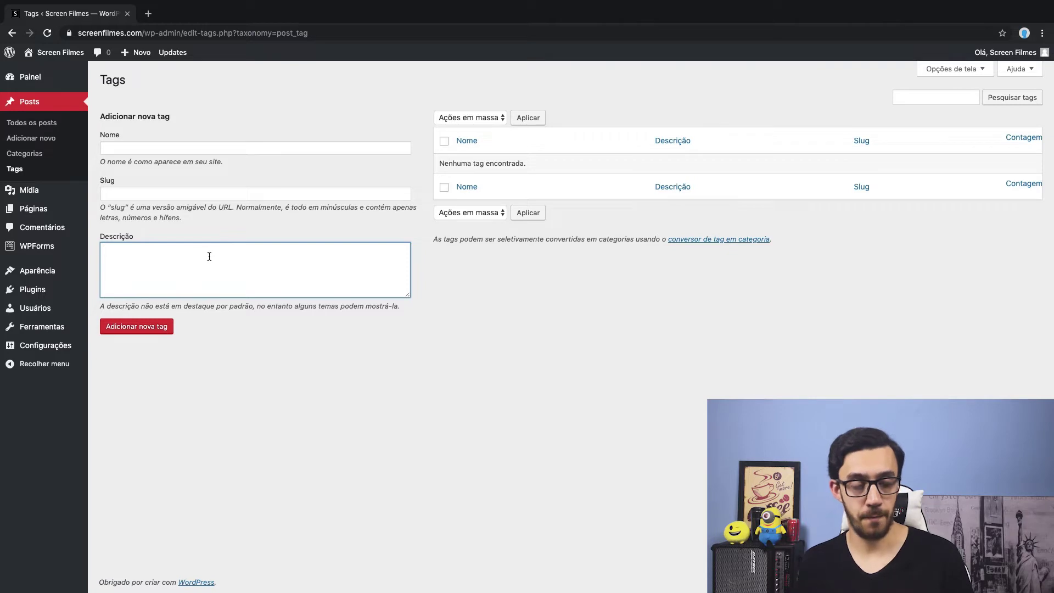
Add a new tag named "Produção de Conteúdo", leaving its slug and description blank.
left_click(155, 144)
type("Produção de Conteúdo")
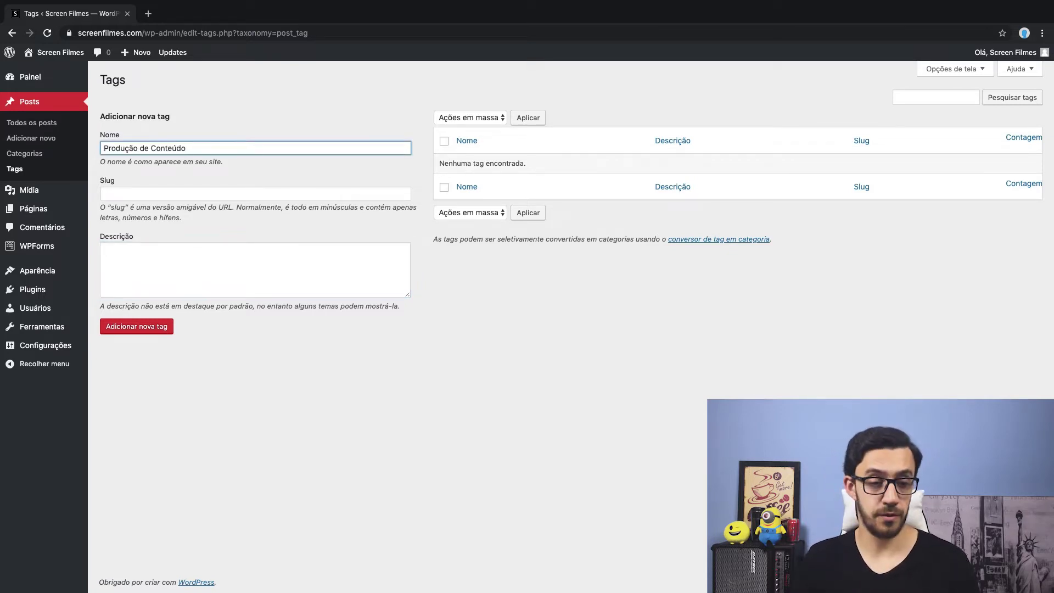
left_click(180, 195)
left_click(198, 269)
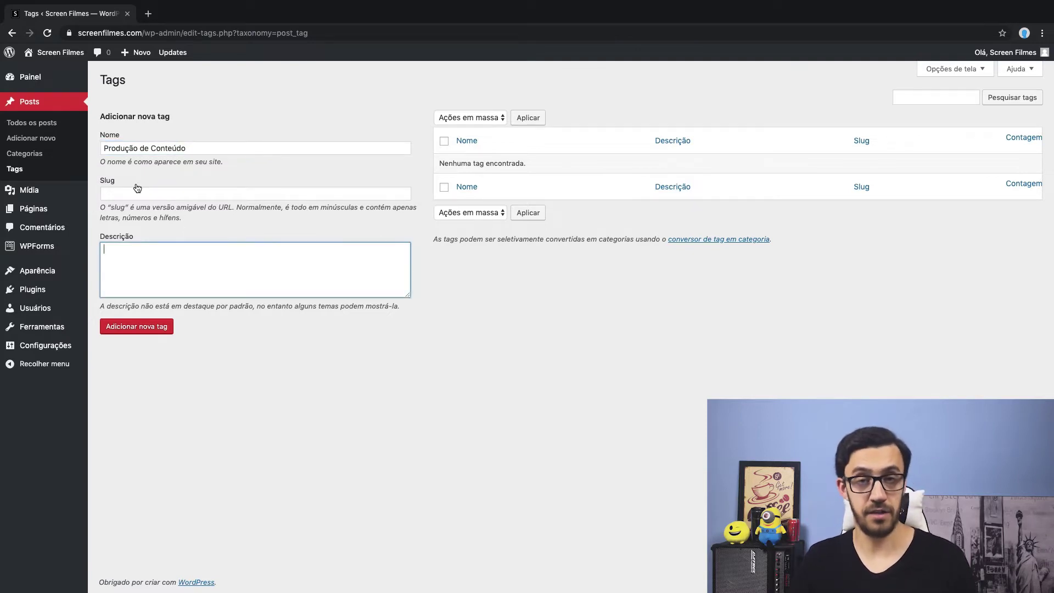
left_click(137, 327)
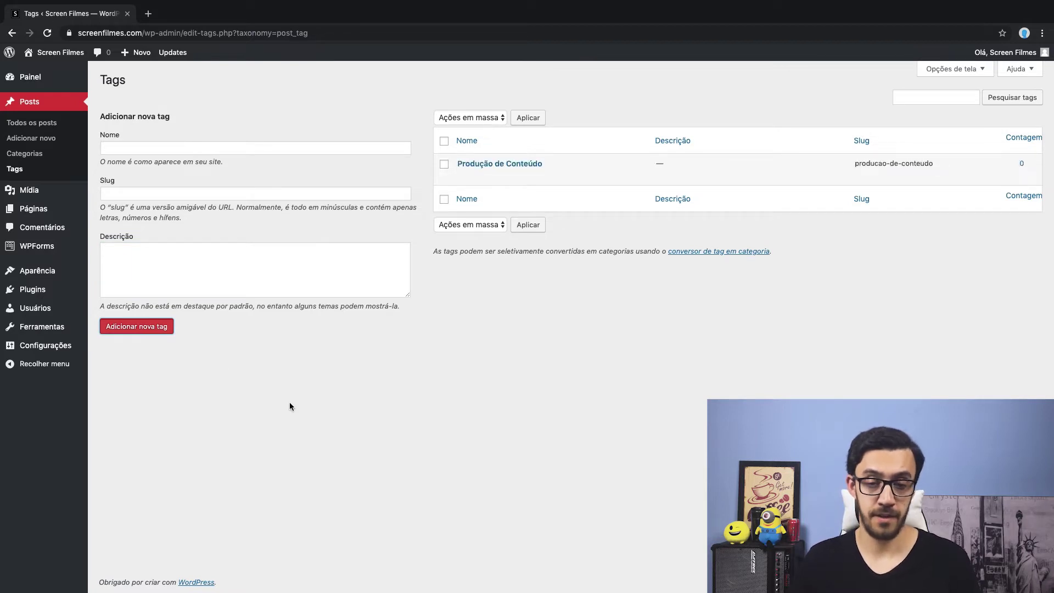
mouse_move(528, 169)
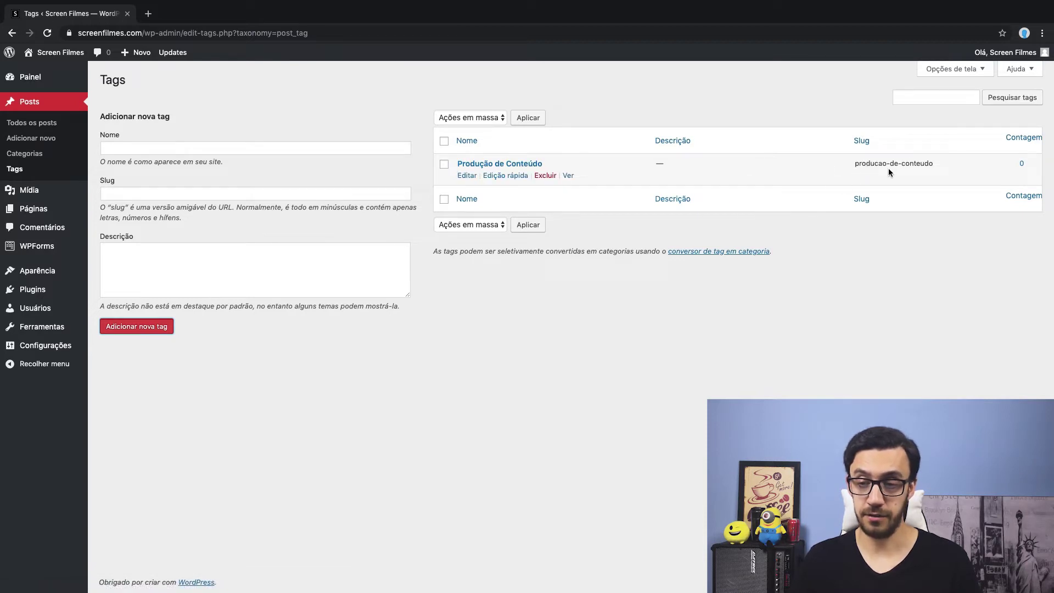
Add two more tags named "SEO" and "Inbound Marketing", leaving their slugs and descriptions blank.
left_click(268, 149)
type("SEO")
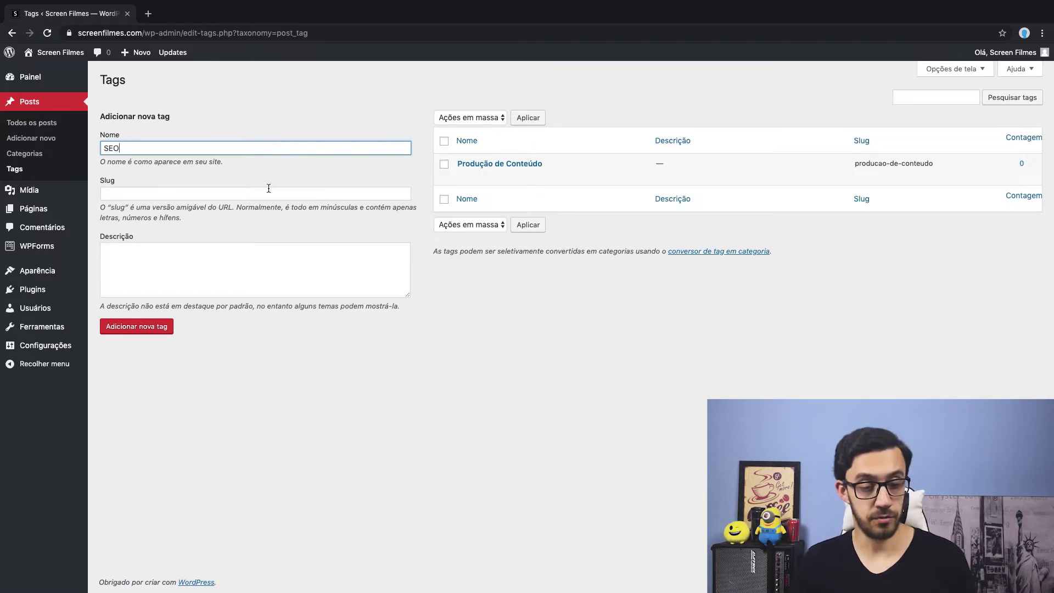
left_click(153, 329)
left_click(164, 145)
type("Inbound Marketing")
left_click(148, 332)
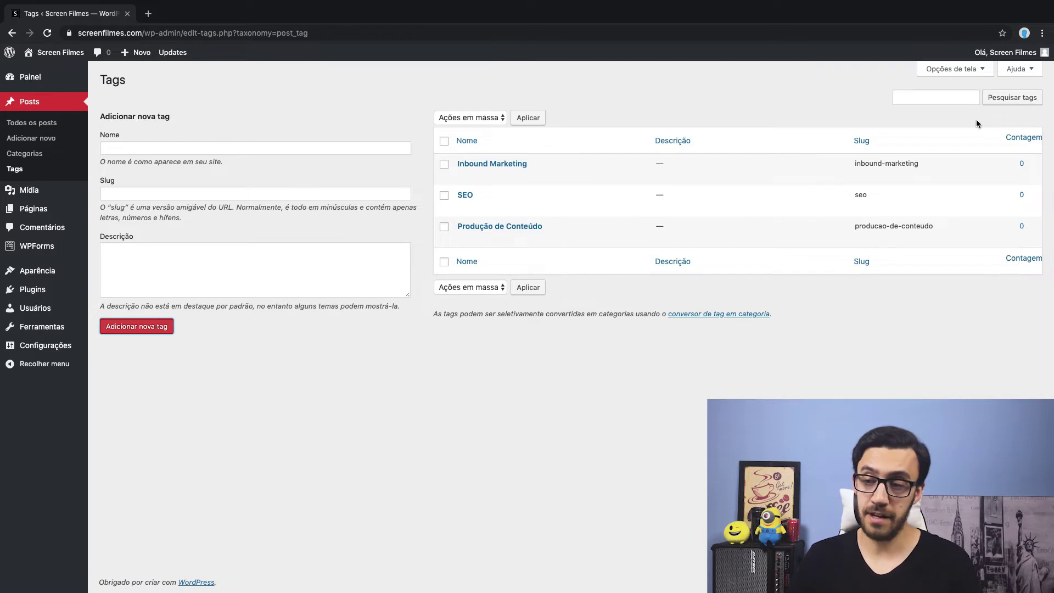
Hide the Descrição and Contagem columns of the tags list and apply the screen options.
left_click(953, 69)
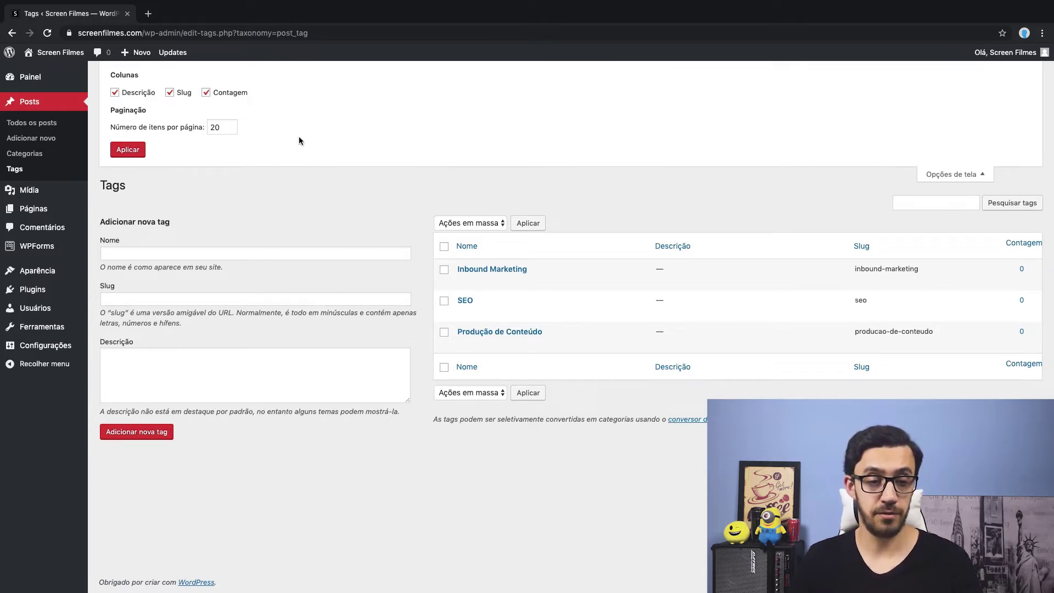
left_click(130, 98)
left_click(212, 92)
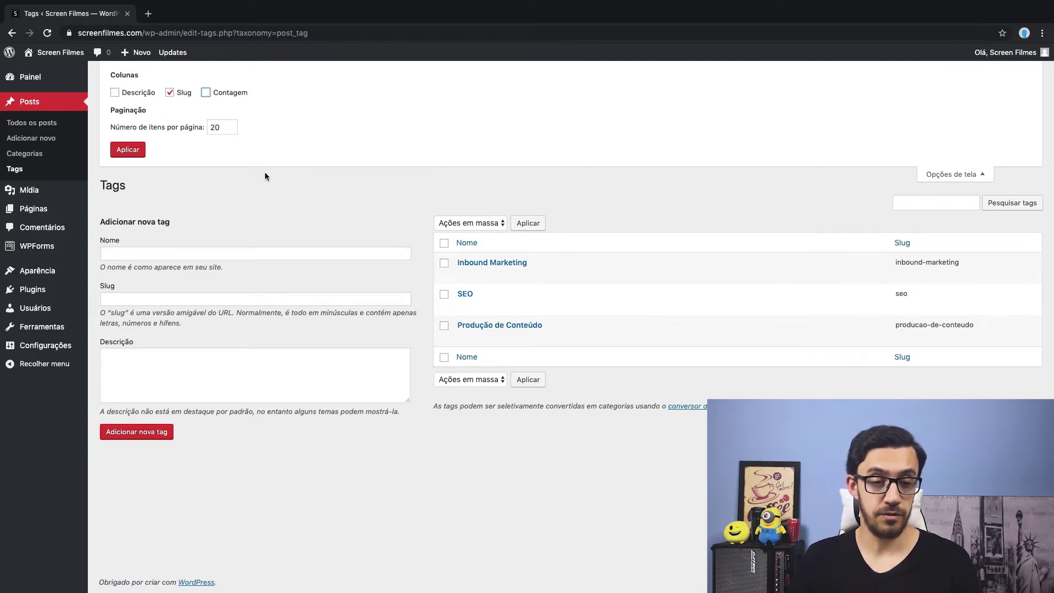
mouse_move(456, 269)
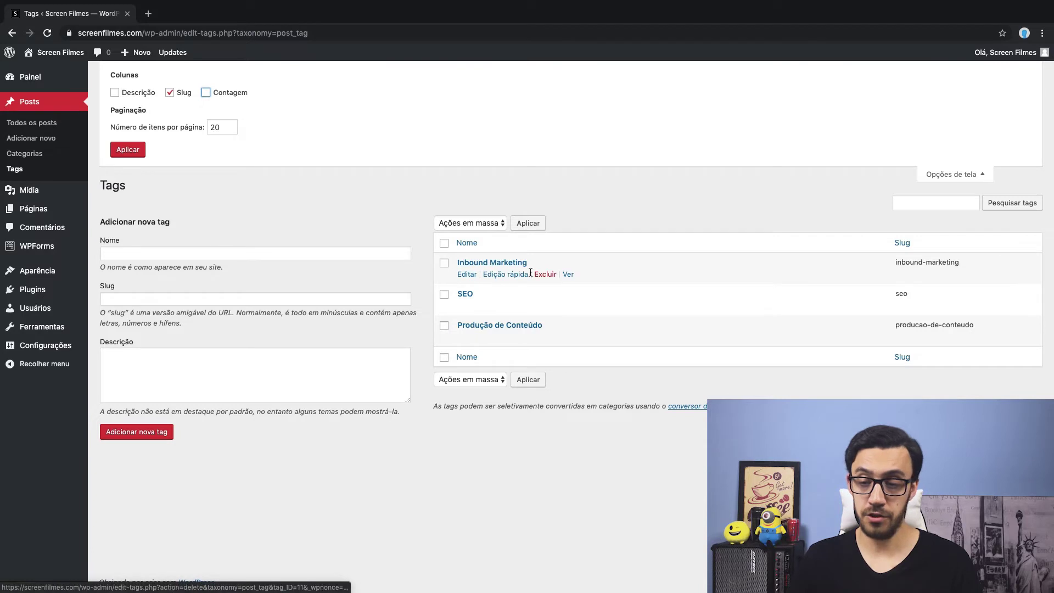
left_click(127, 149)
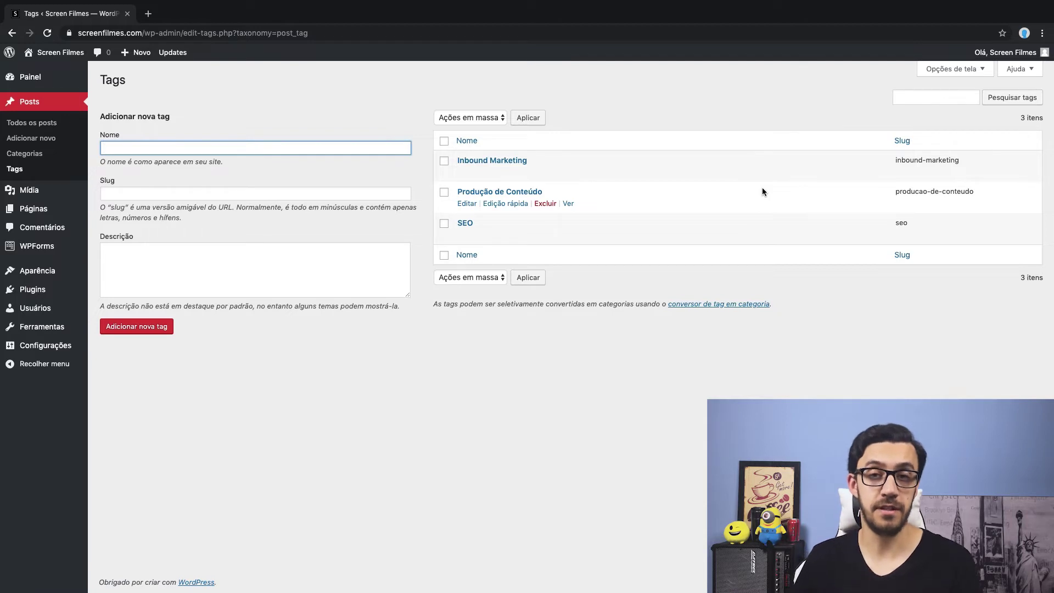
Turn the Contagem and Descrição columns of the tags list back on and apply the screen options.
left_click(951, 69)
left_click(206, 92)
left_click(114, 92)
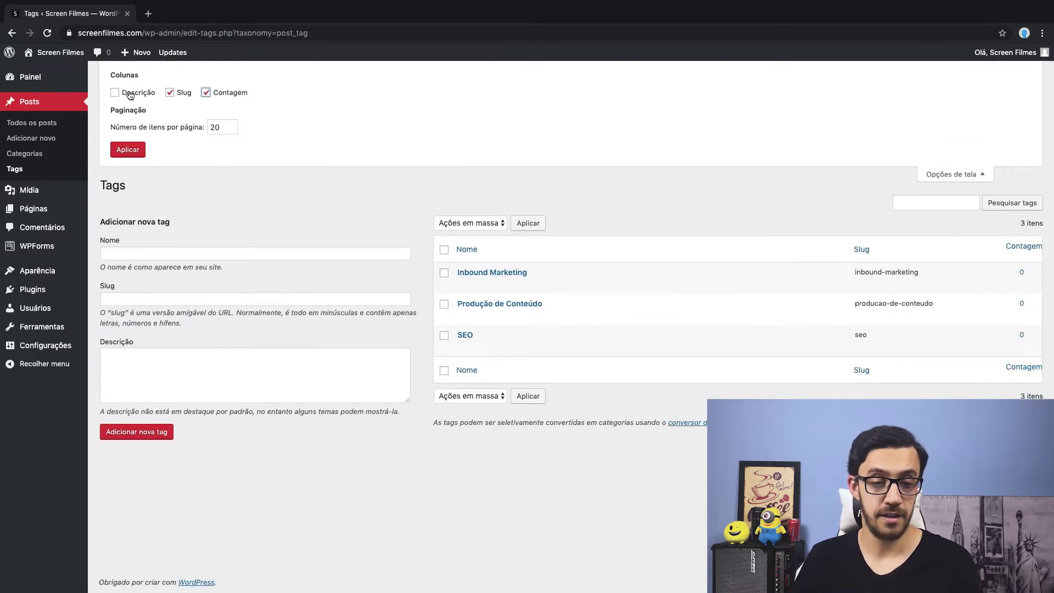
left_click(127, 150)
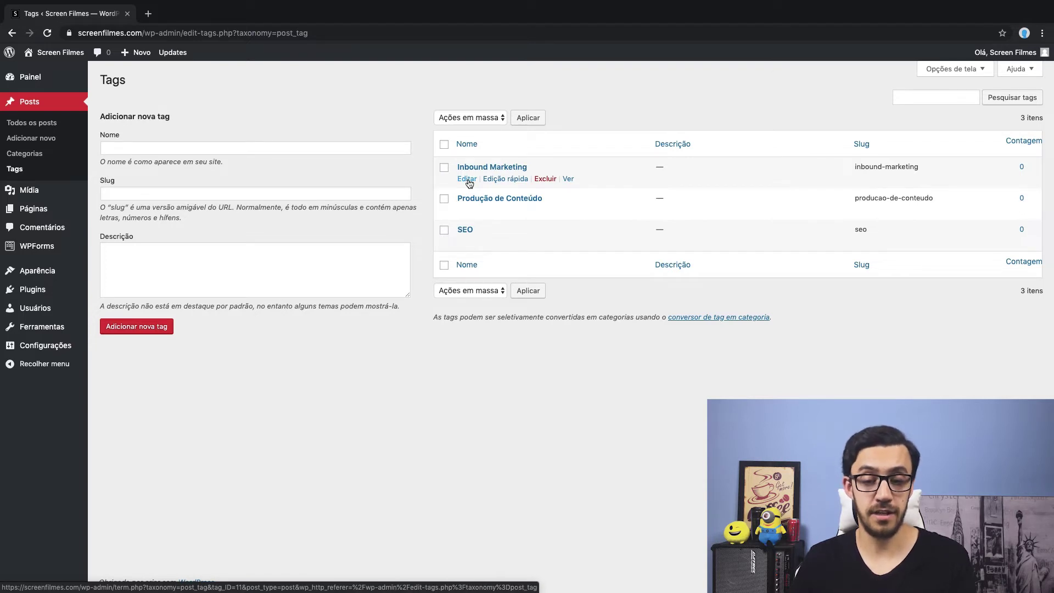
Open and cancel the quick edit of the Inbound Marketing tag, and permanently delete that tag.
left_click(509, 180)
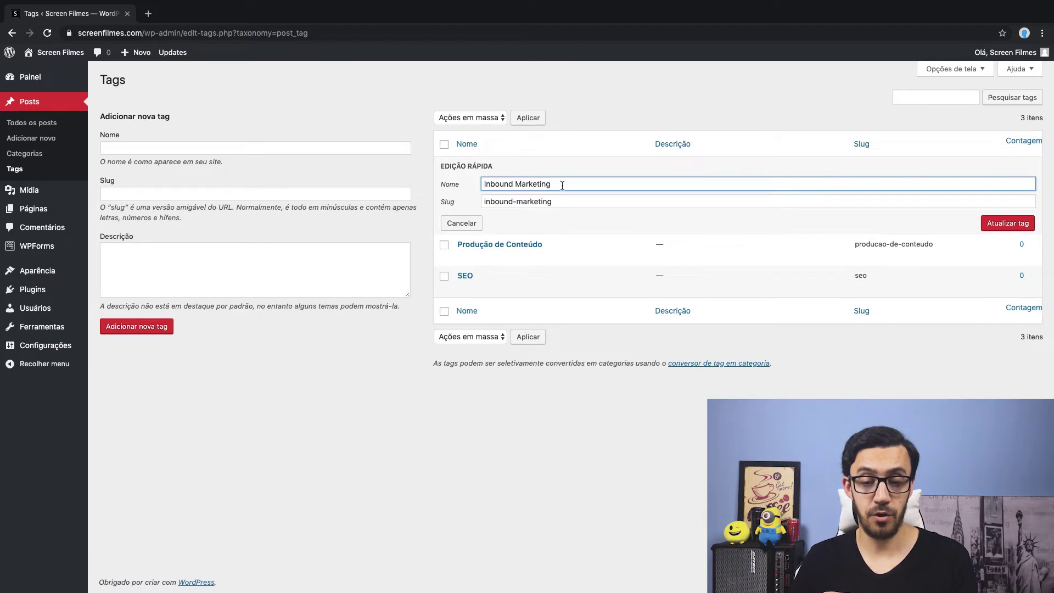
left_click(463, 223)
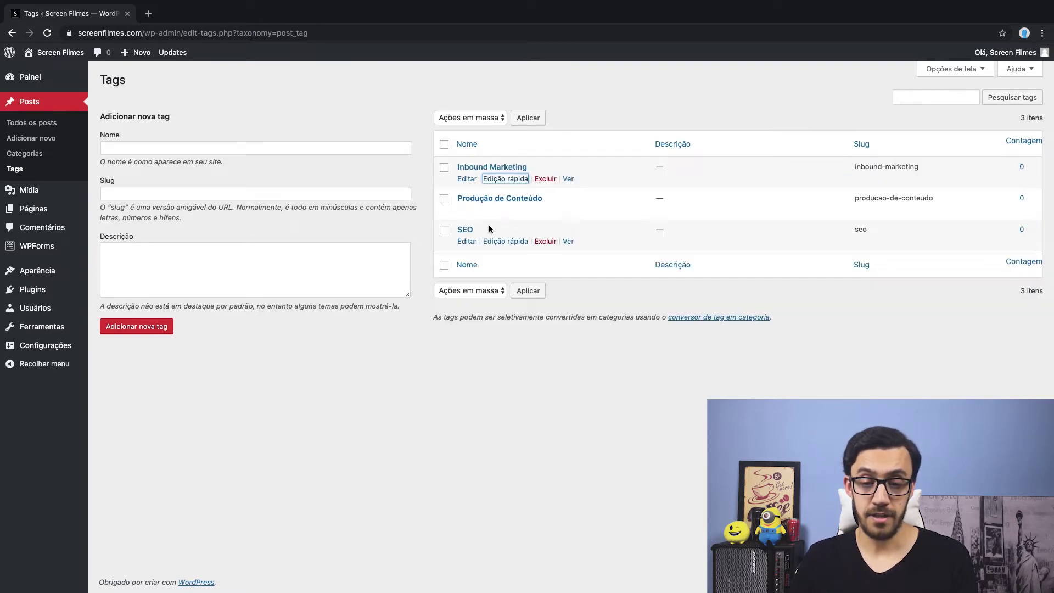
left_click(546, 179)
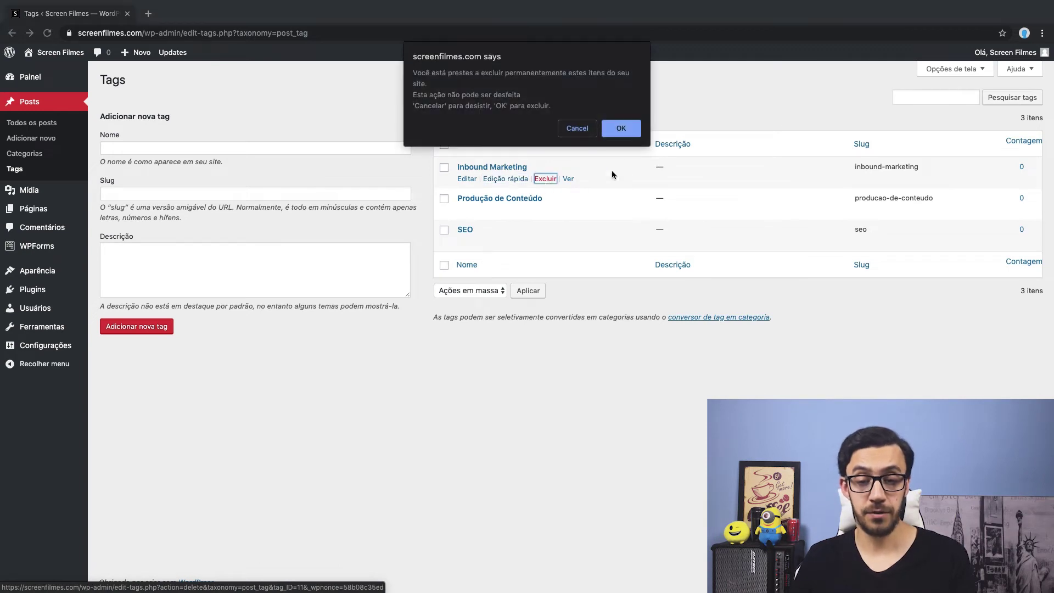
left_click(617, 129)
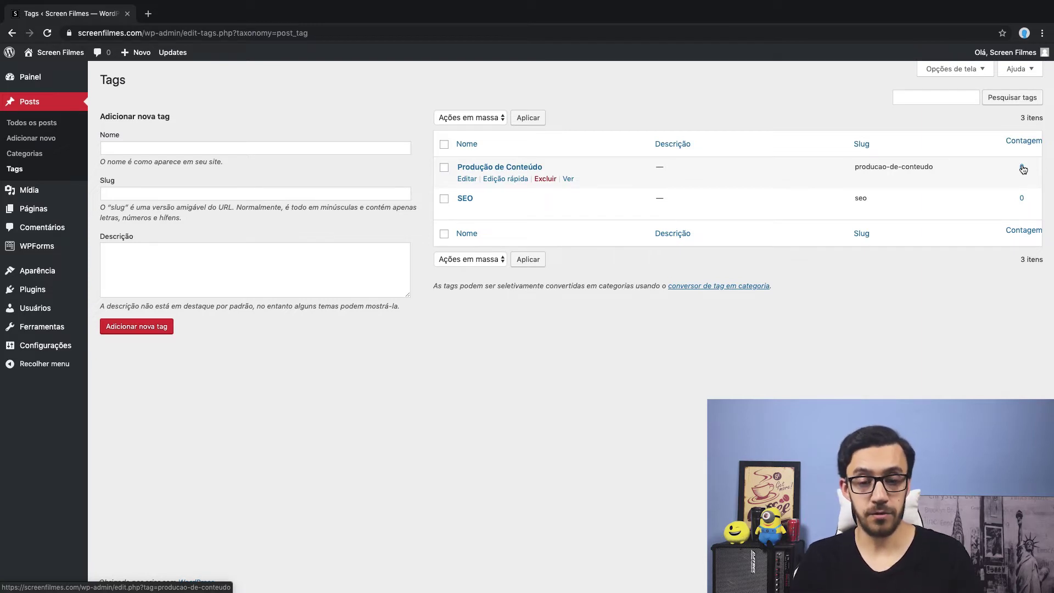
Open the Produção de Conteúdo tag for full editing and change its name to "Produção de Texto".
left_click(466, 180)
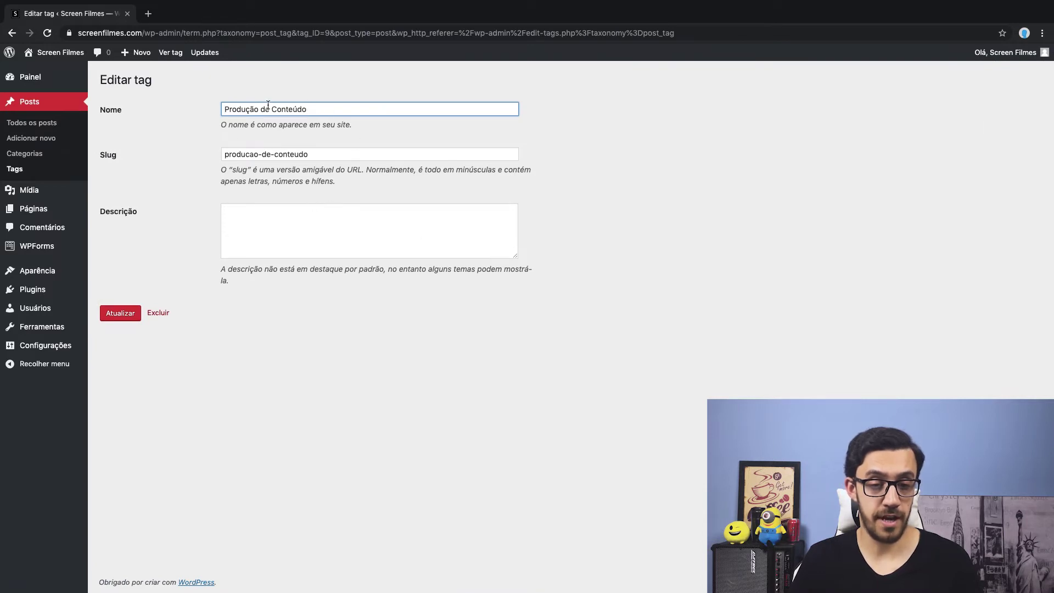
left_click_drag(327, 109, 248, 107)
left_click(248, 108)
double_click(289, 109)
type("Texto")
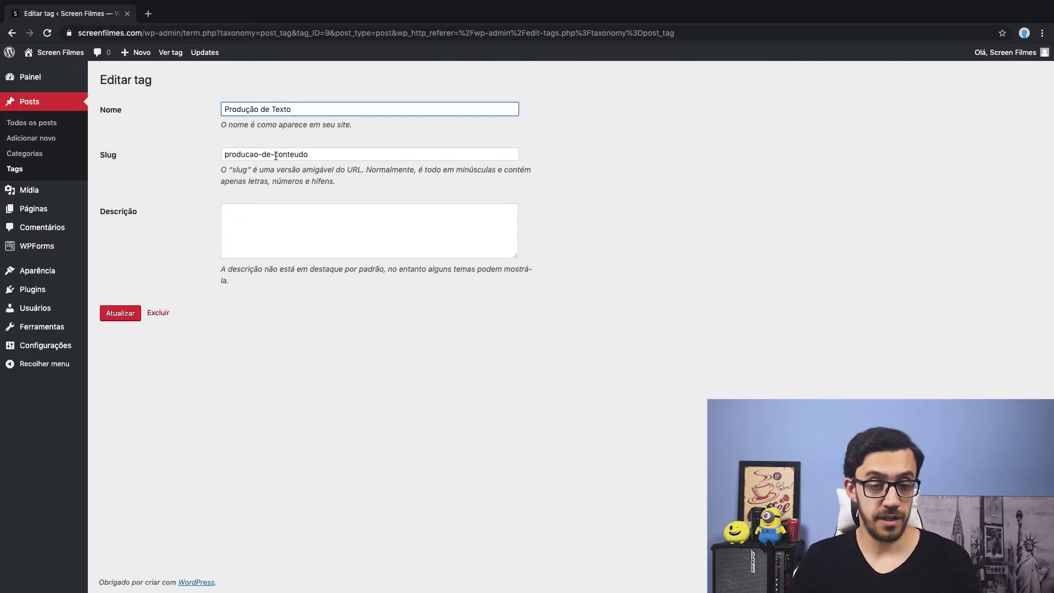
Set the tag's slug to "producao-de-texto", save the update and return to the tags list.
left_click_drag(275, 156, 341, 155)
type("te")
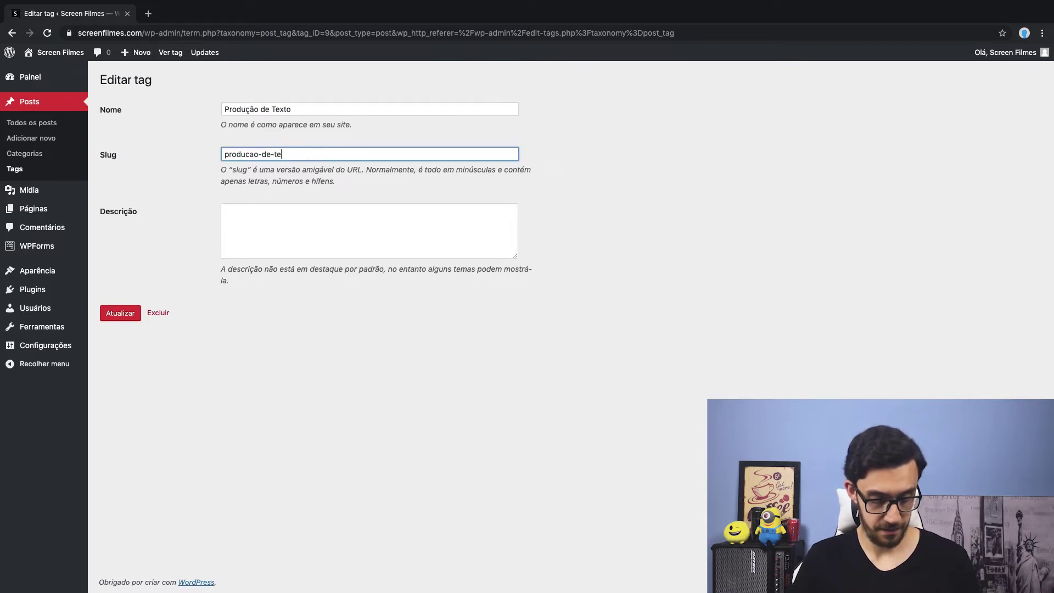
type("xtp")
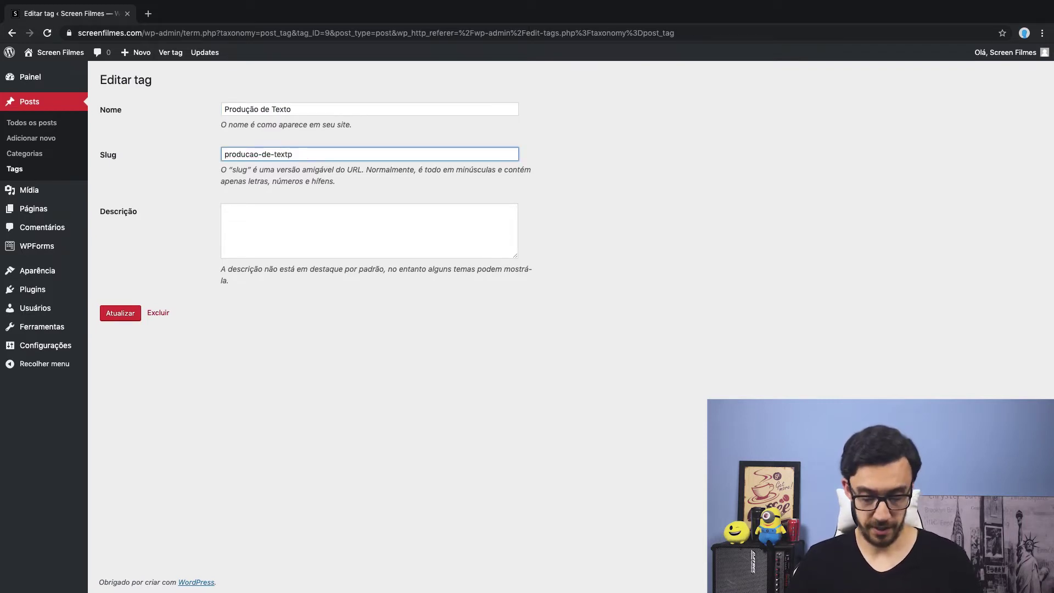
key("BackSpace")
type("o")
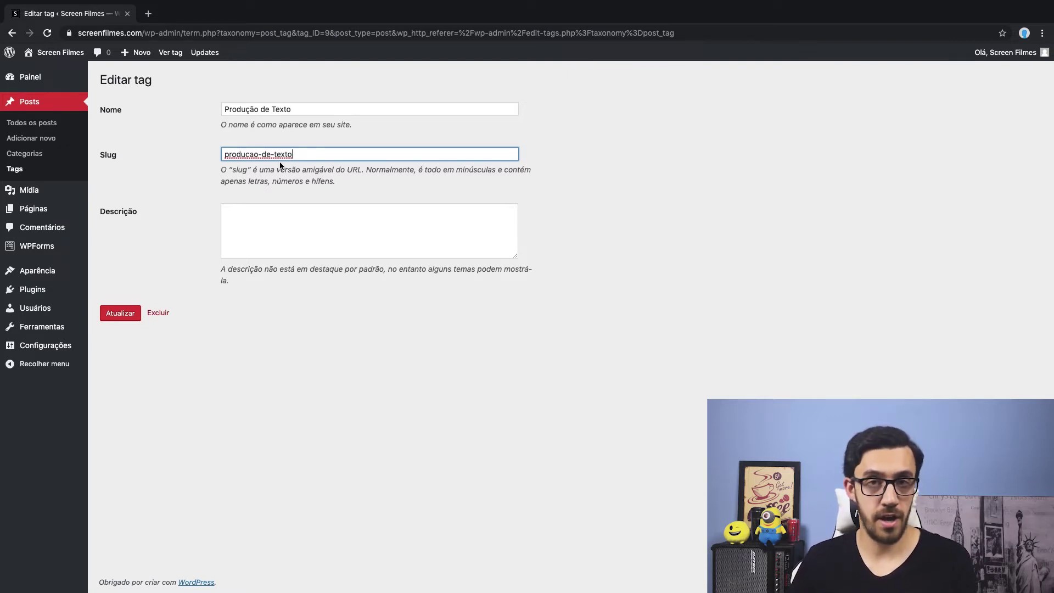
left_click(120, 313)
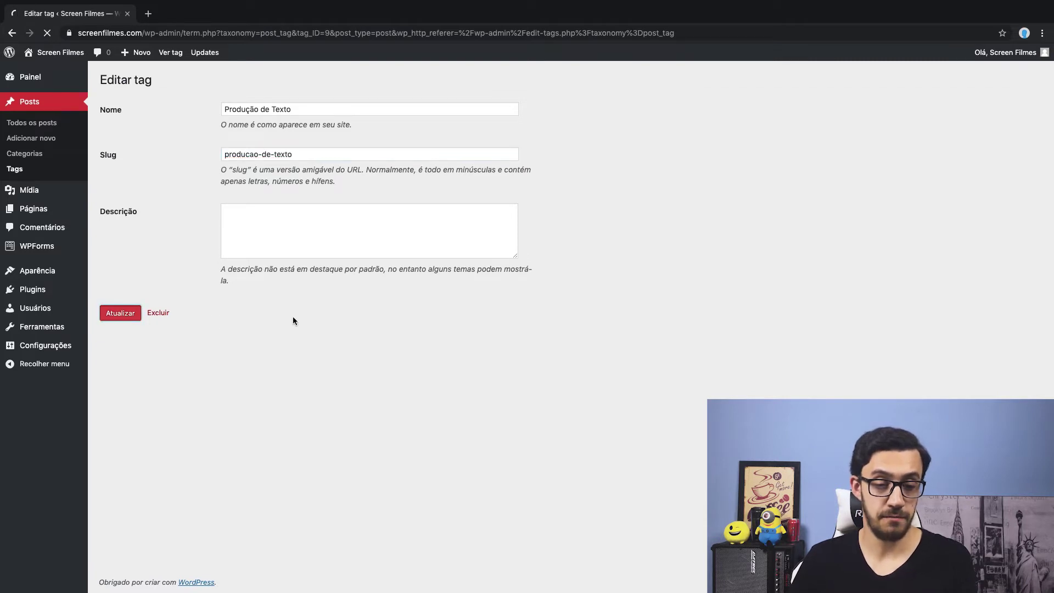
left_click(144, 120)
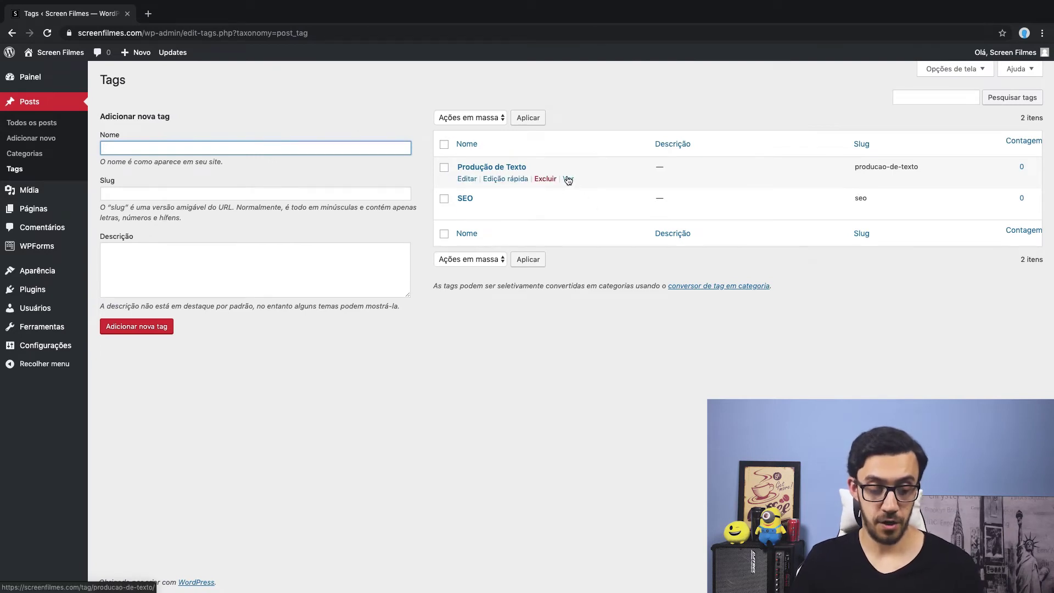
View the Produção de Texto tag's public page in a separate browser tab, and close that tab.
left_click(568, 179, "super")
left_click(219, 16)
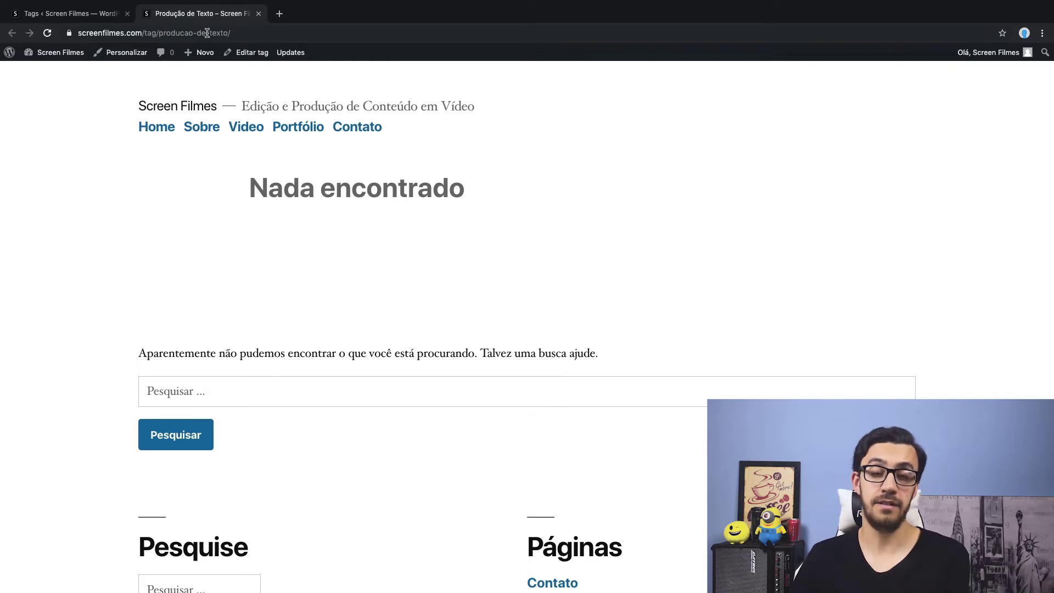
left_click(258, 13)
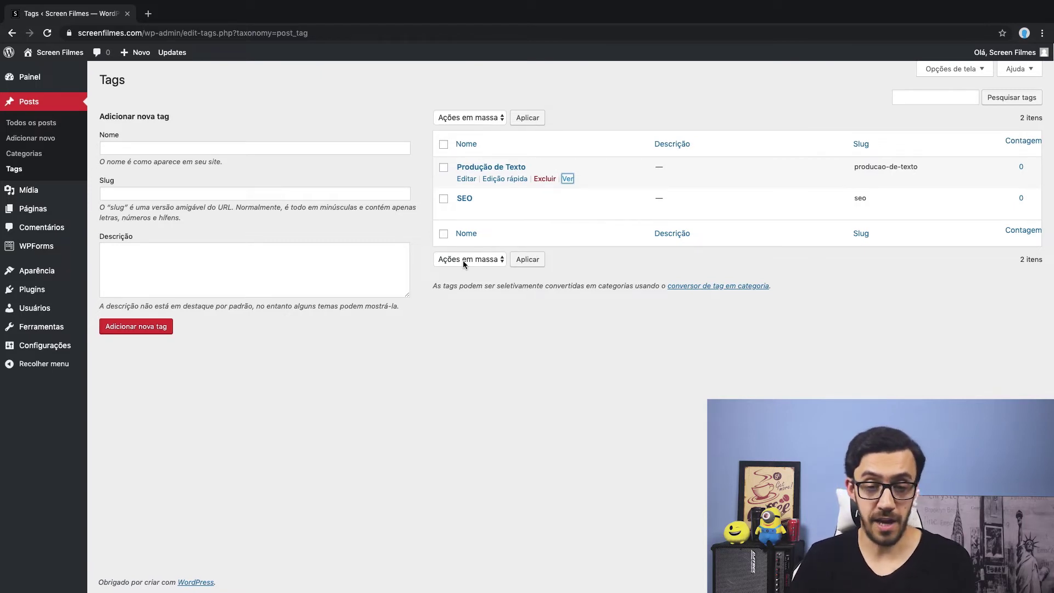
Select all tags in the list and delete them with the Excluir bulk action.
left_click(444, 145)
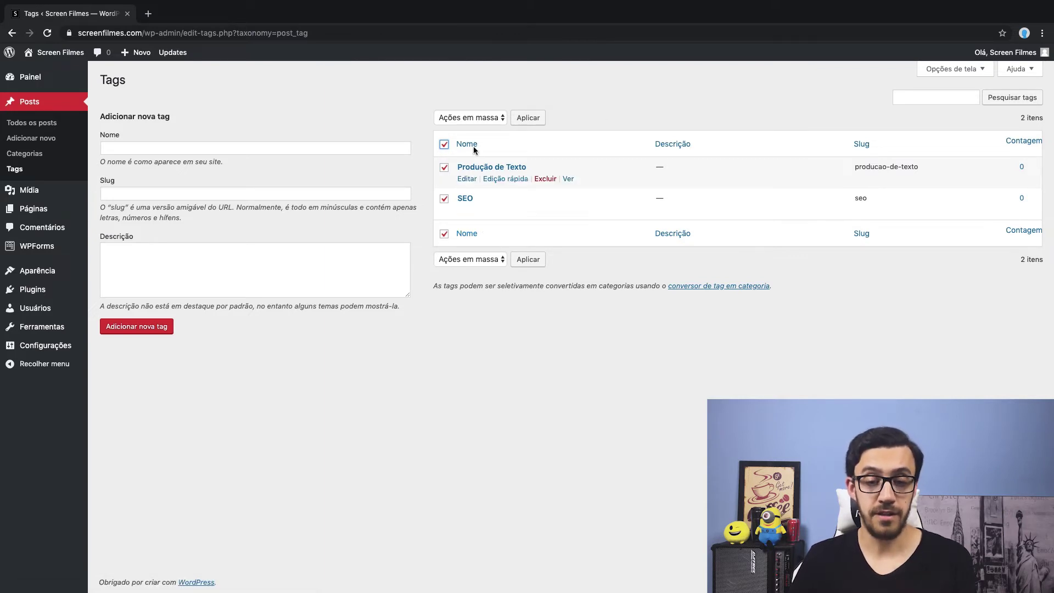
left_click(473, 118)
left_click(471, 128)
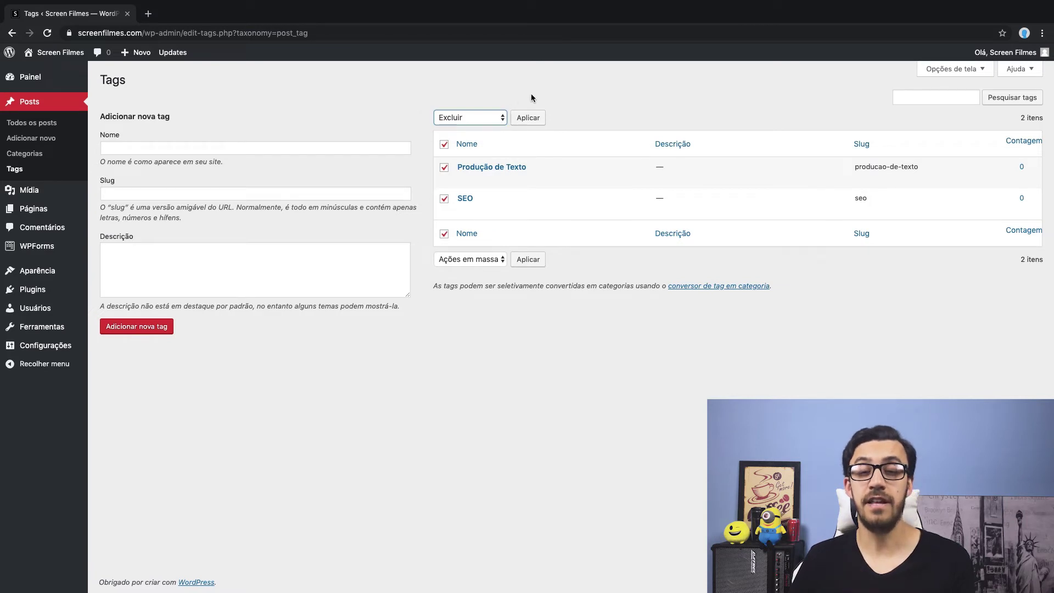
left_click(528, 117)
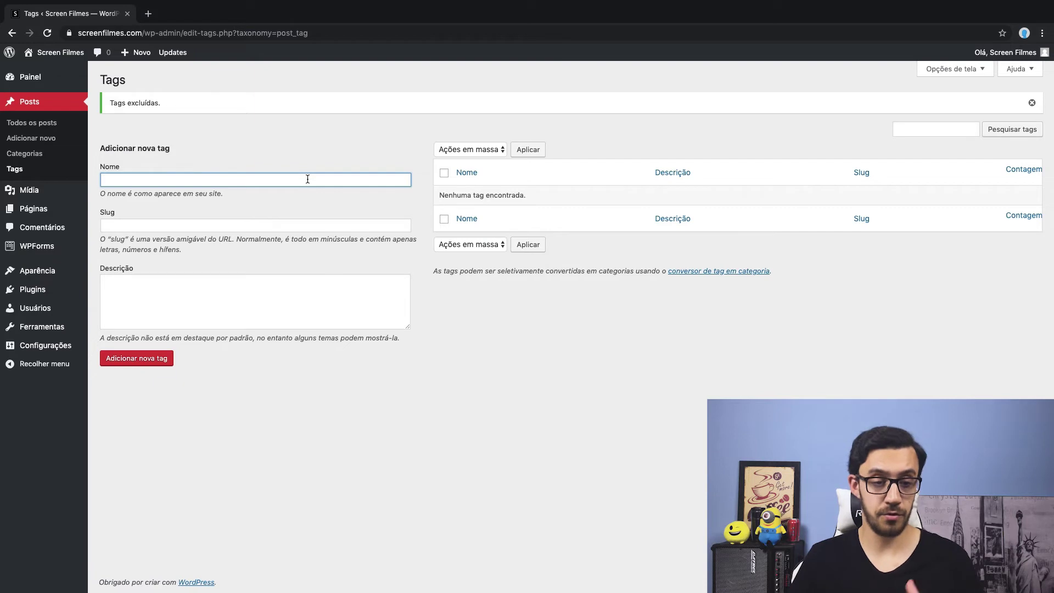
Add a tag named "Produção de Conteúdo" to the emptied tags list.
type("Produção de Conteúdo")
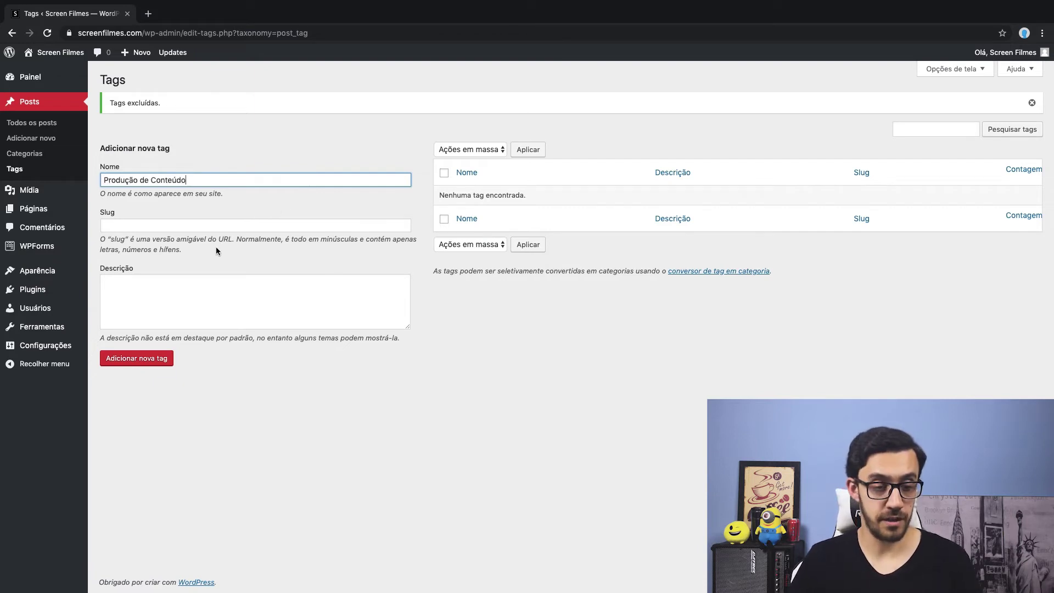
left_click(235, 375)
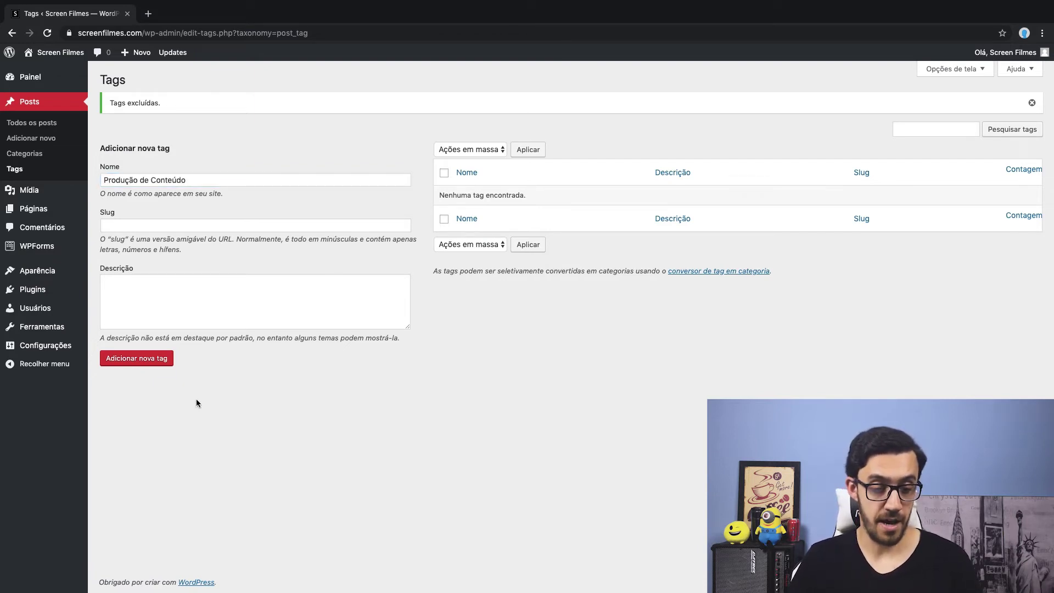
left_click(132, 363)
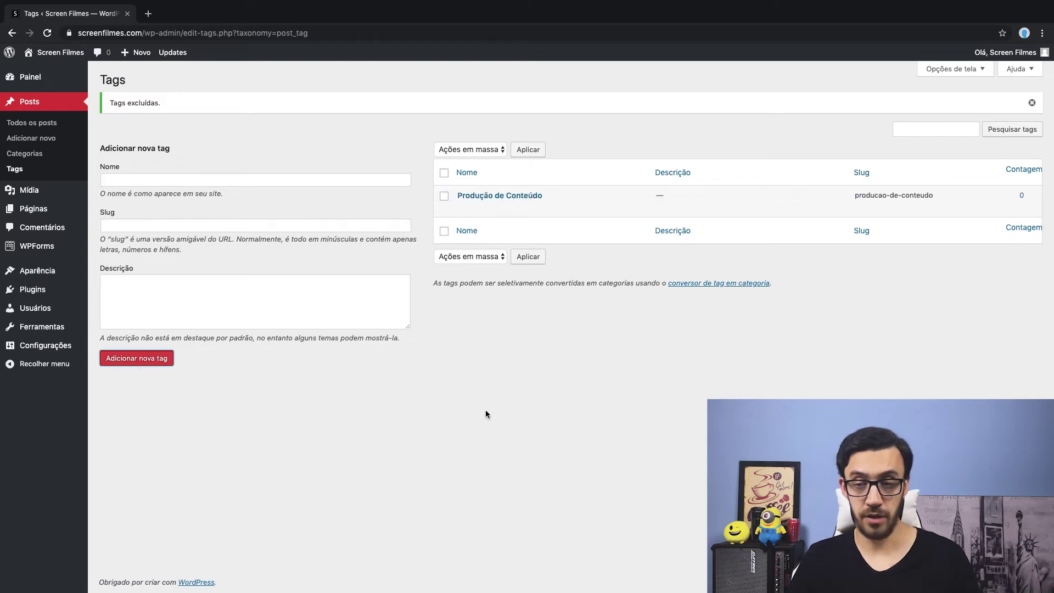
Add a tag named "Marketing de Vídeo" to the tags list.
left_click(216, 179)
type("Marketing de Vídeo")
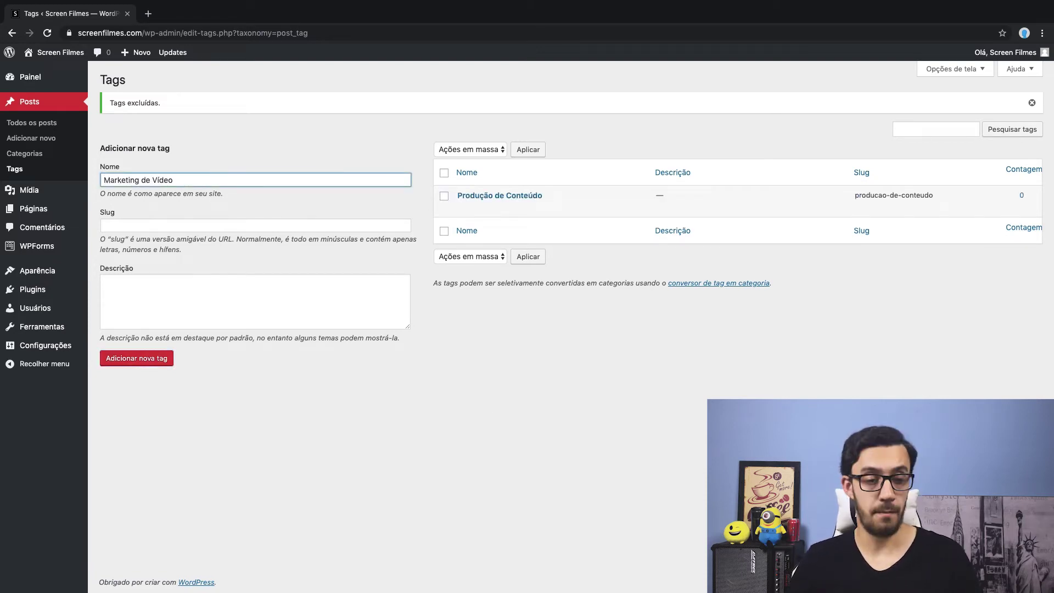
left_click(135, 363)
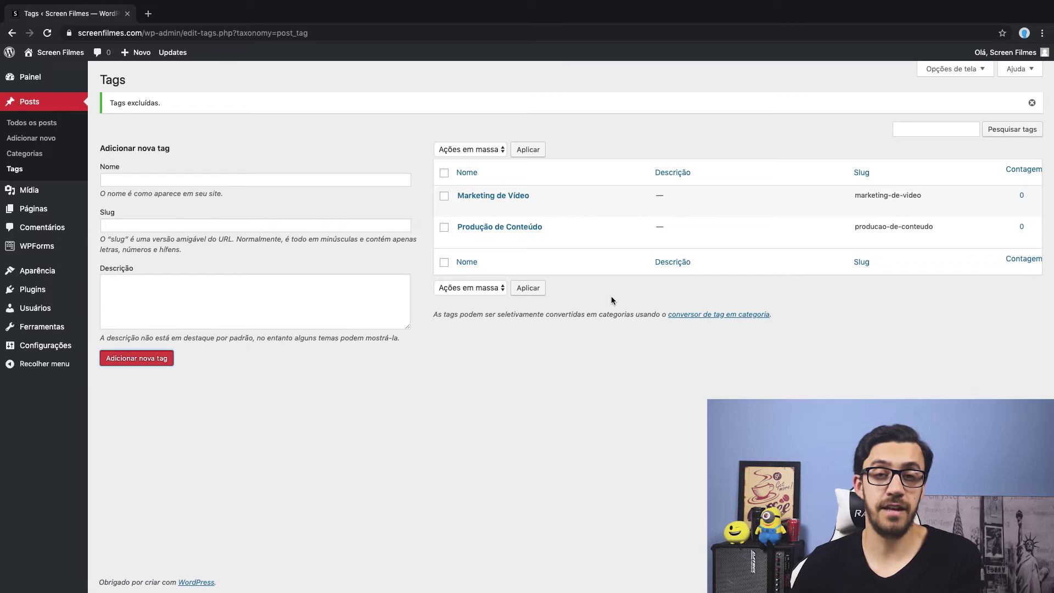
Open the post "Post no Editor Antigo" for editing and assign the existing tag "Marketing de Vídeo" to it.
left_click(32, 122)
left_click(137, 174)
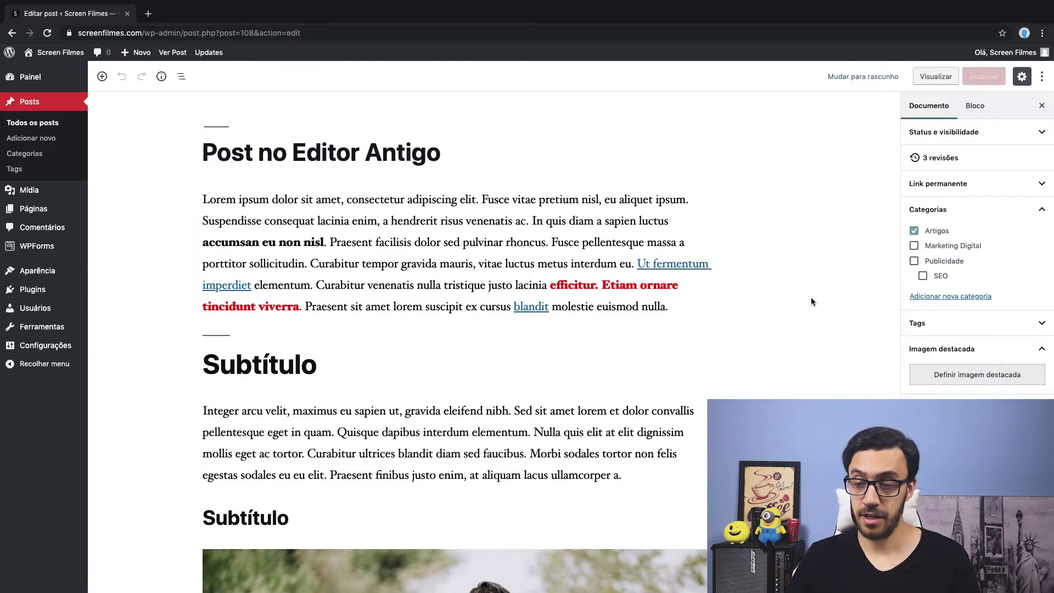
left_click(955, 326)
left_click(962, 358)
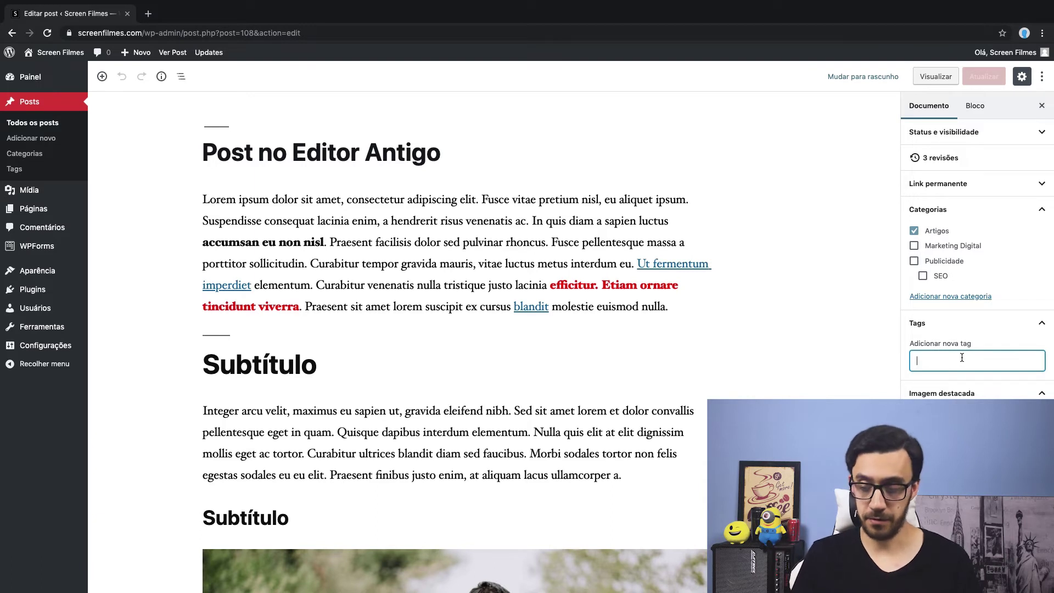
type("Mark")
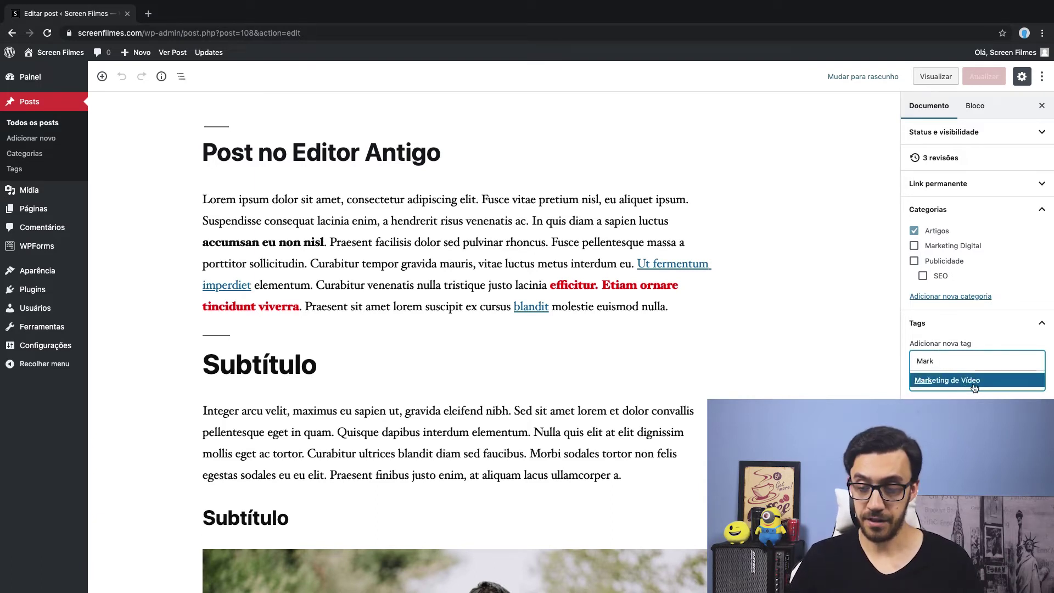
left_click(964, 382)
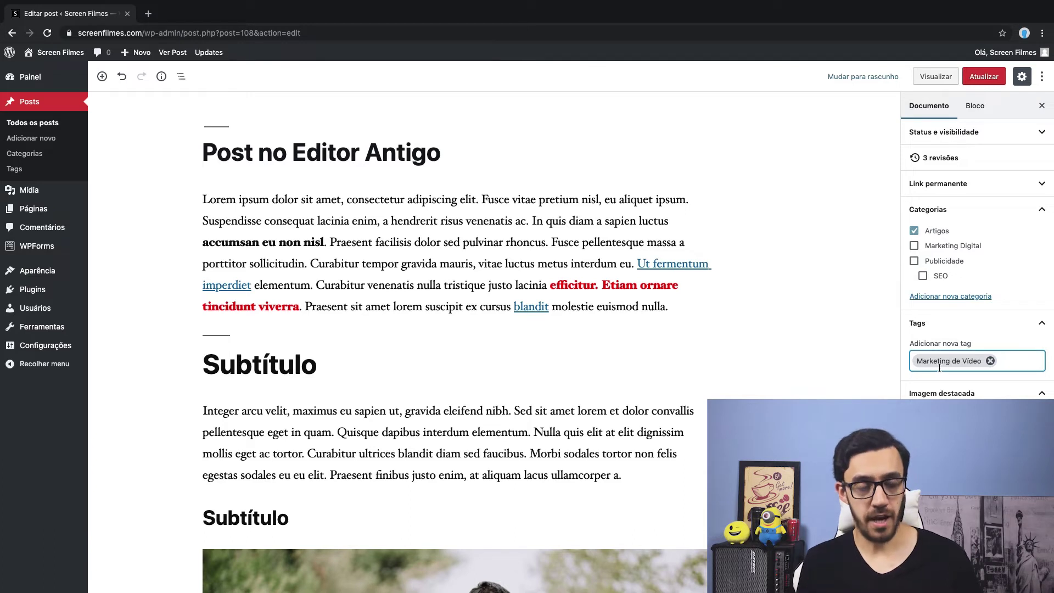
Add a new tag "Vídeo Marketing" directly in the post and update the post.
type("Vídeo Marketing")
key("Return")
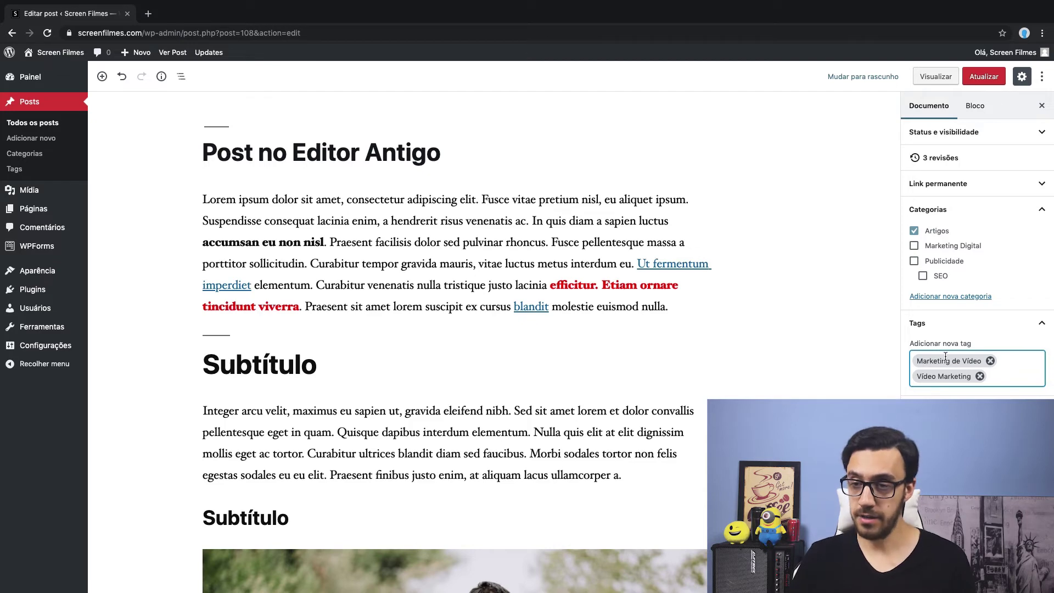
left_click(984, 76)
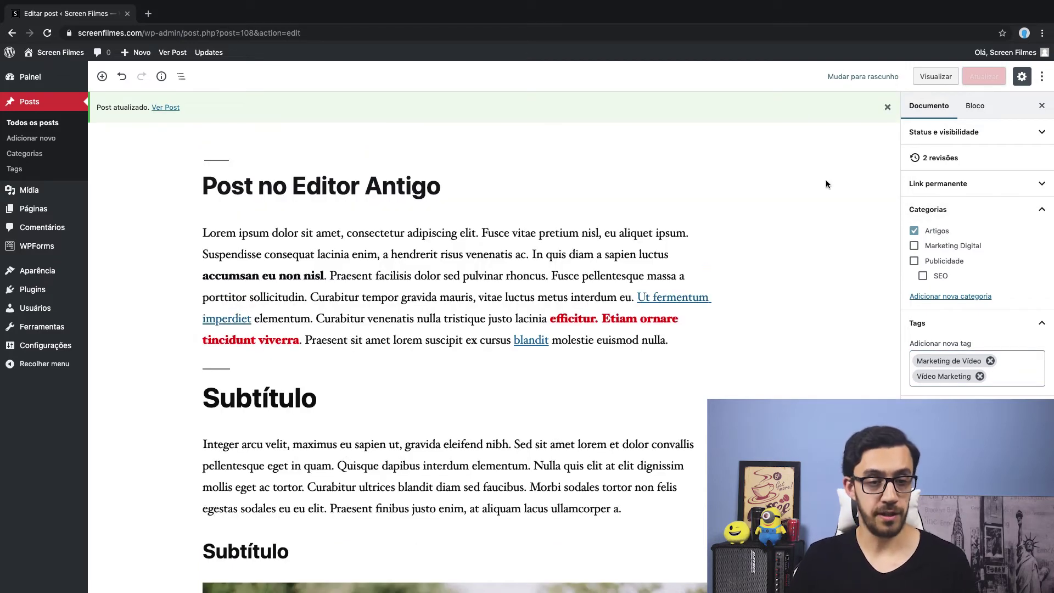
View the published post, find the tags below its content and open the "Marketing de Vídeo" tag archive.
left_click(165, 107)
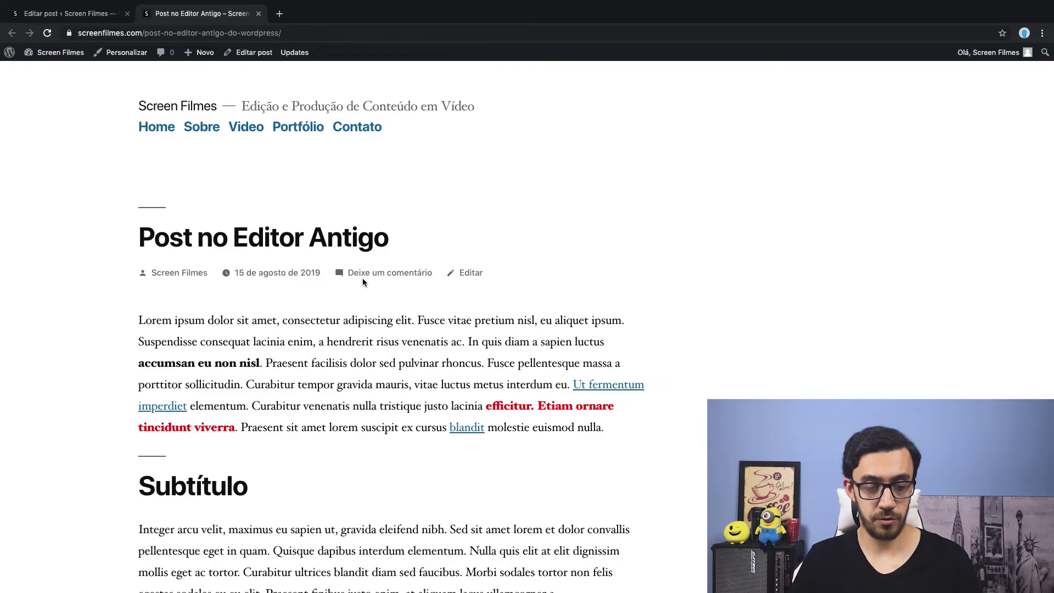
scroll(328, 266, "down", 15)
scroll(327, 266, "down", 7)
scroll(324, 265, "up", 3)
scroll(346, 263, "down", 1)
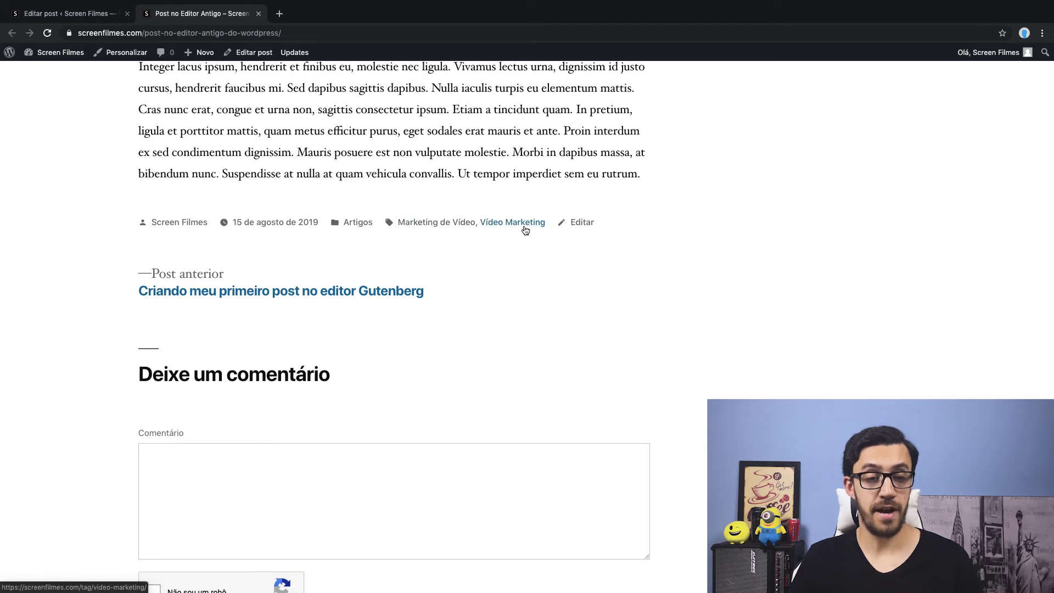
left_click(437, 224)
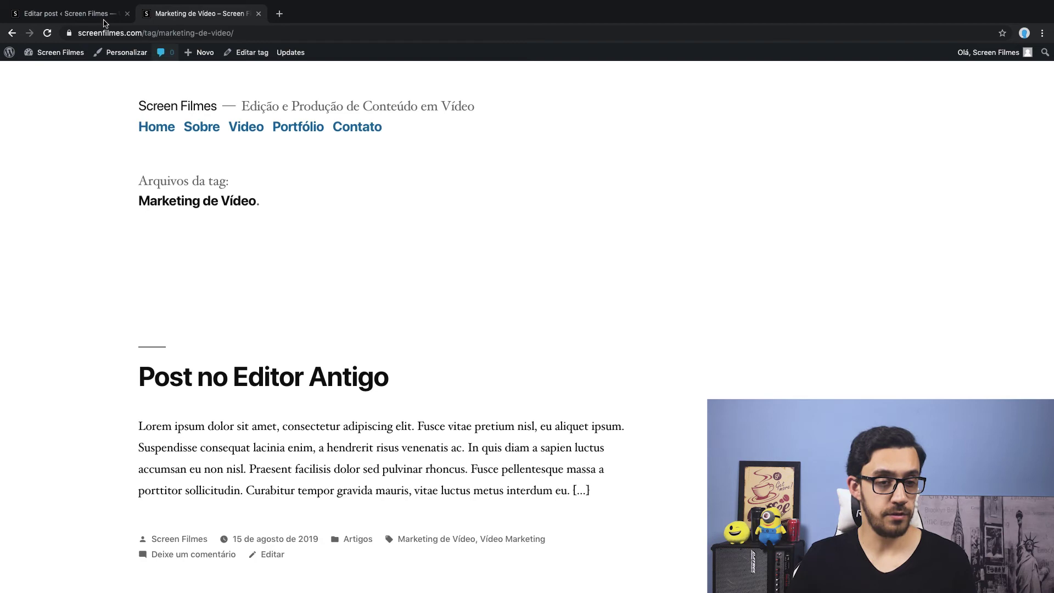
Return to the post editor's browser tab and open the site's tags list.
left_click(68, 13)
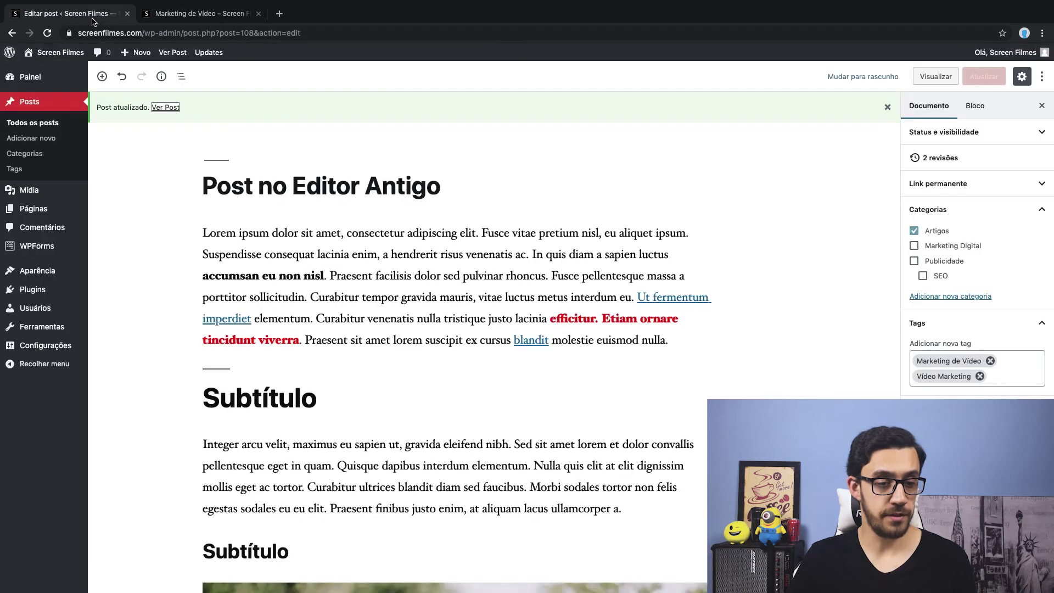
left_click(26, 171)
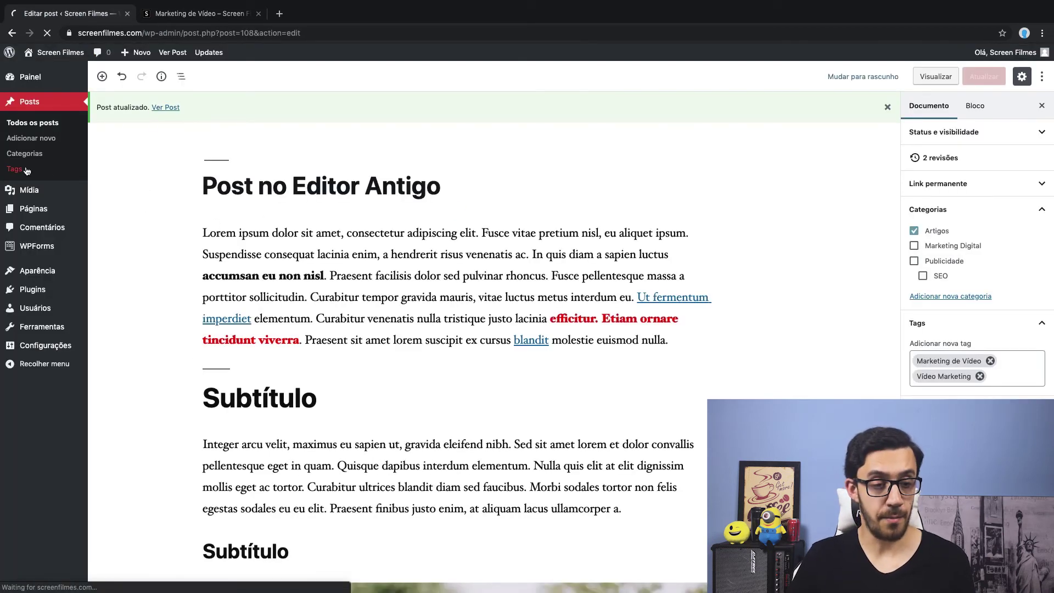